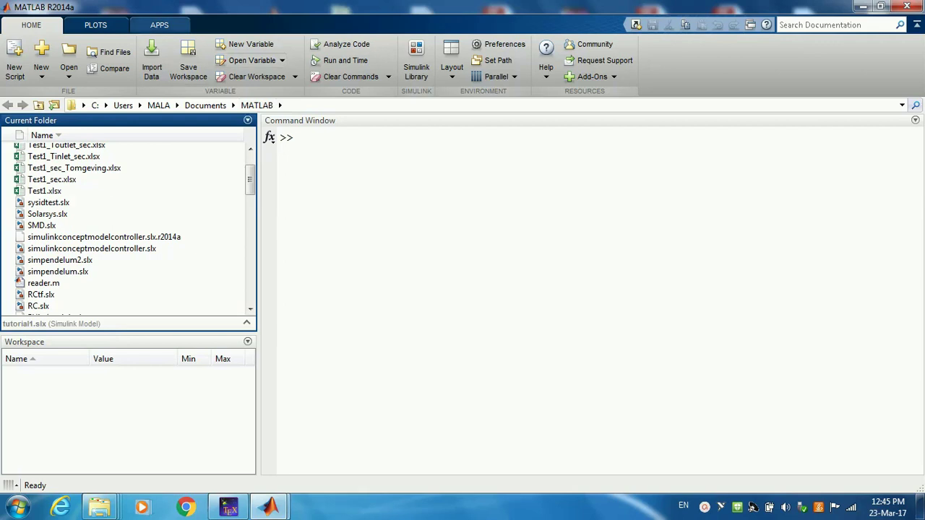
# Show the APPS gallery, then bring the tutorial1 Simulink model window to the front
pyautogui.click(159, 24)
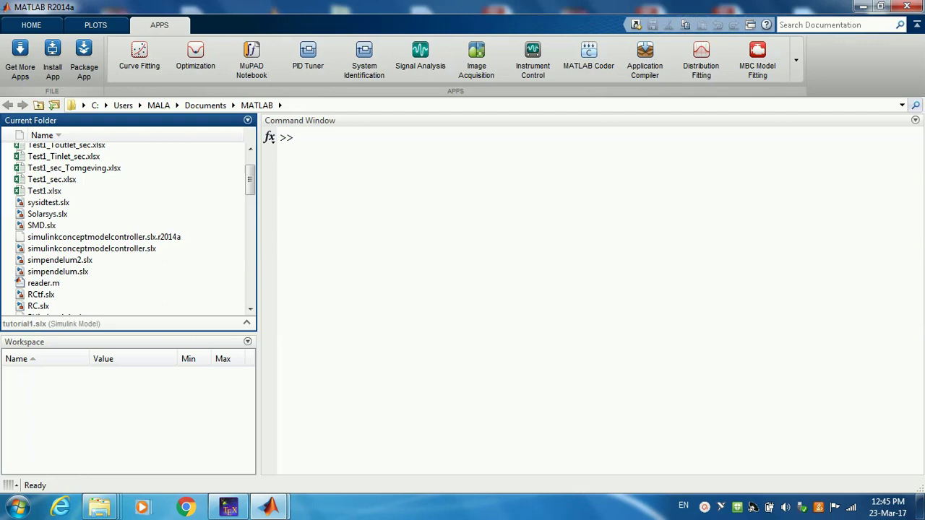
pyautogui.moveTo(269, 506)
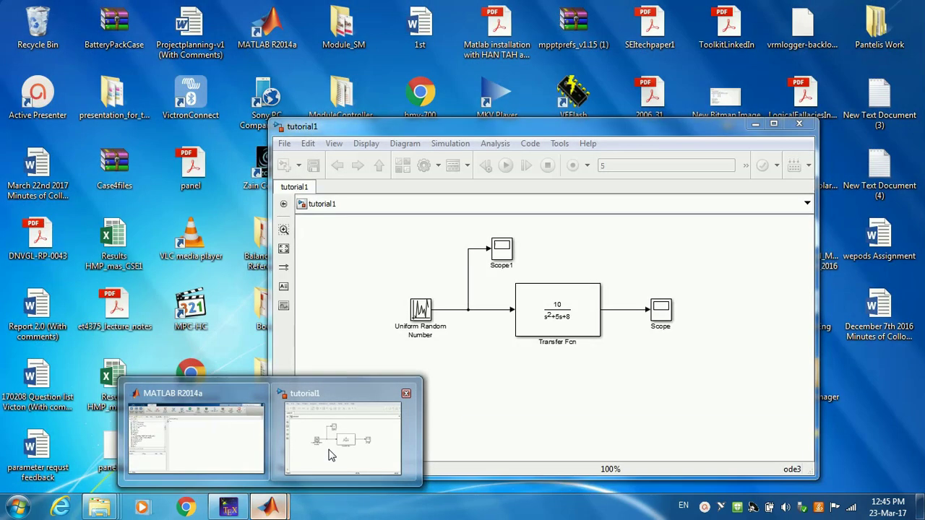
pyautogui.click(328, 451)
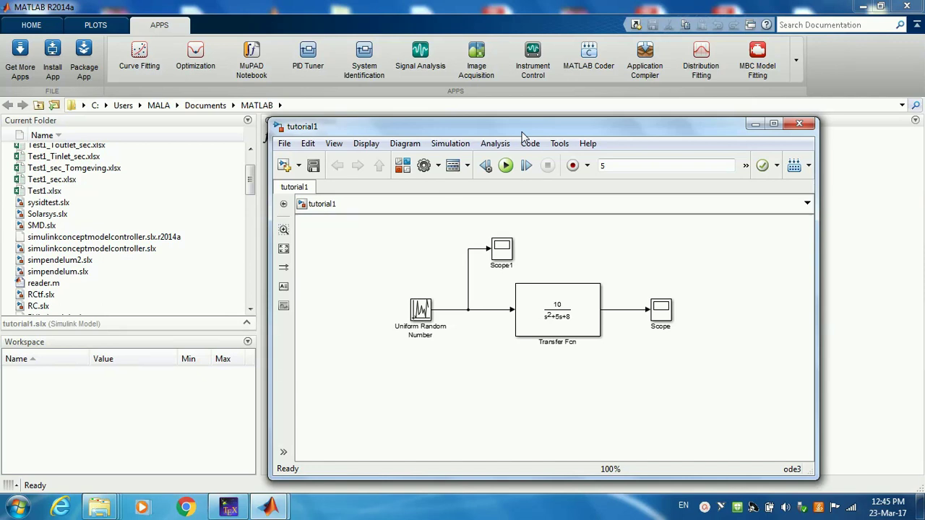
pyautogui.moveTo(524, 134); pyautogui.dragTo(518, 102)
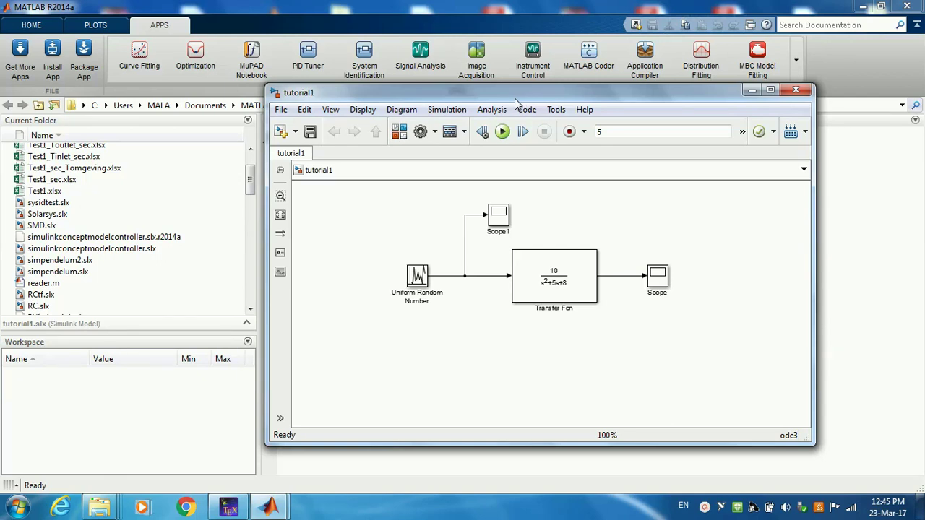
pyautogui.moveTo(518, 98); pyautogui.dragTo(497, 75)
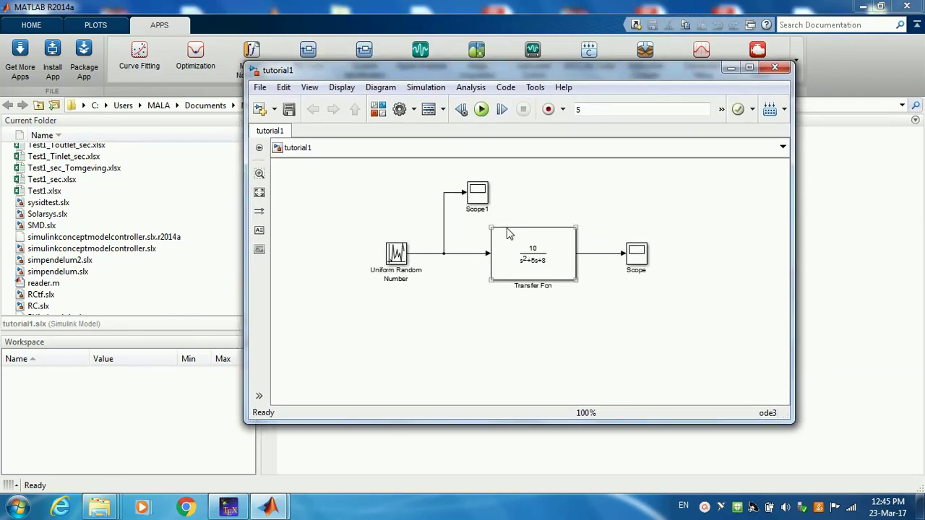
pyautogui.click(390, 279)
pyautogui.click(415, 292)
pyautogui.click(536, 271)
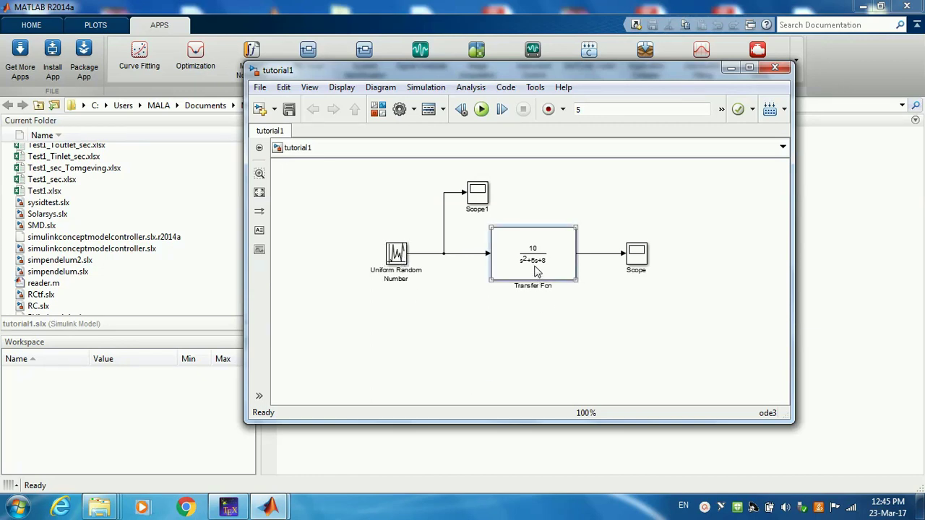
pyautogui.doubleClick(536, 271)
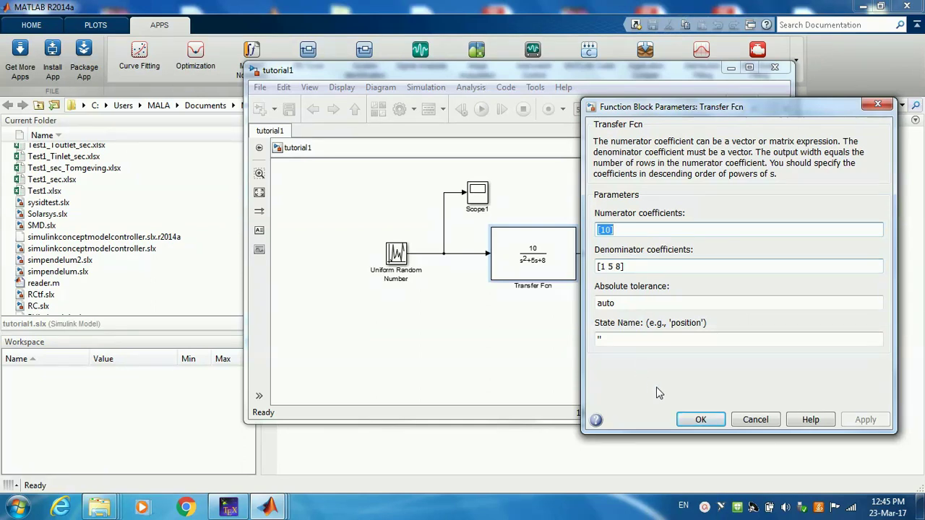
pyautogui.click(700, 421)
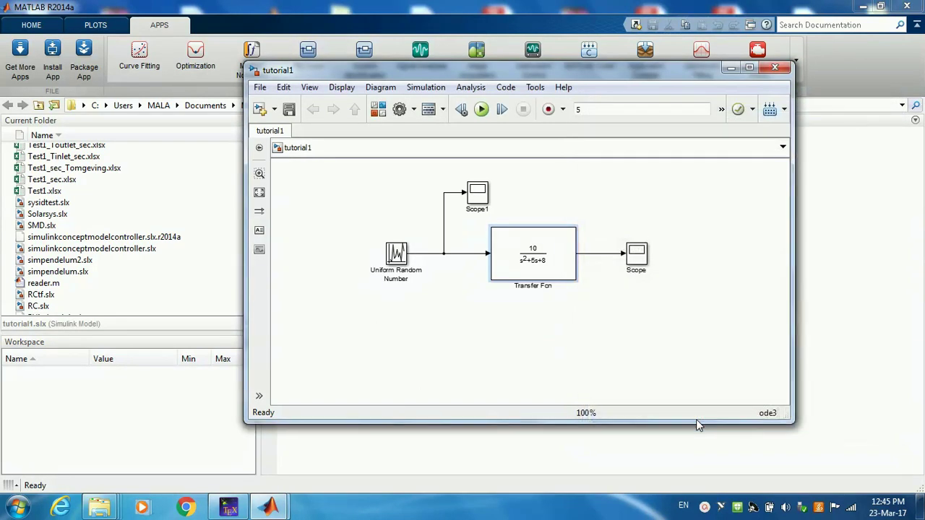
# Make the Scope save its data to the workspace as an Array variable named 'output'
pyautogui.click(638, 259)
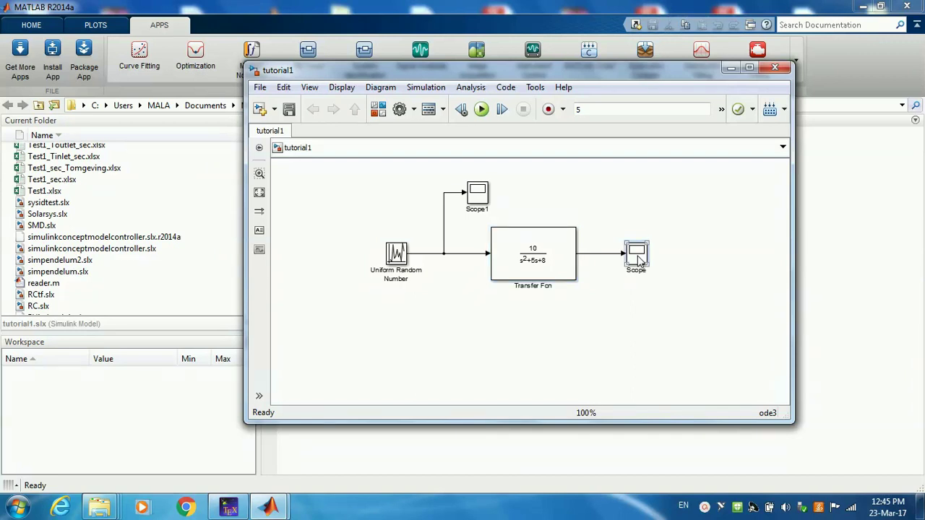
pyautogui.doubleClick(638, 259)
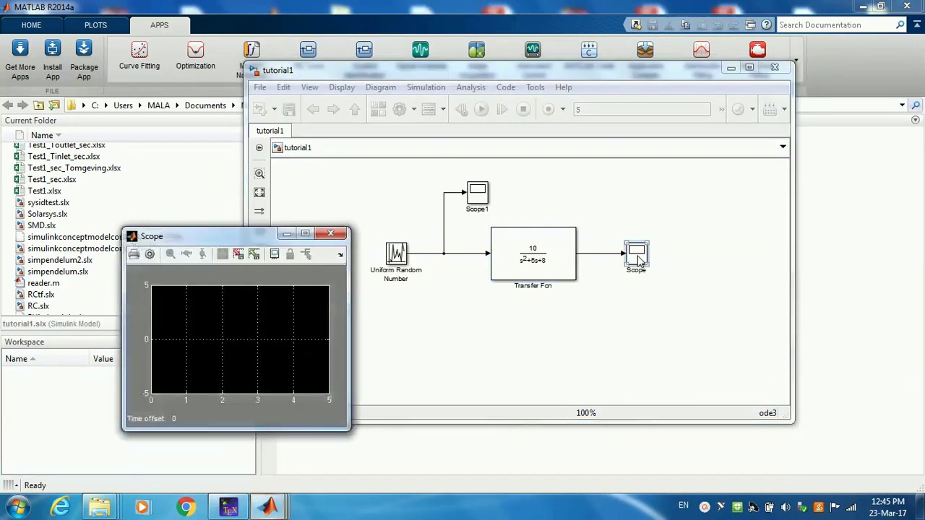
pyautogui.click(151, 255)
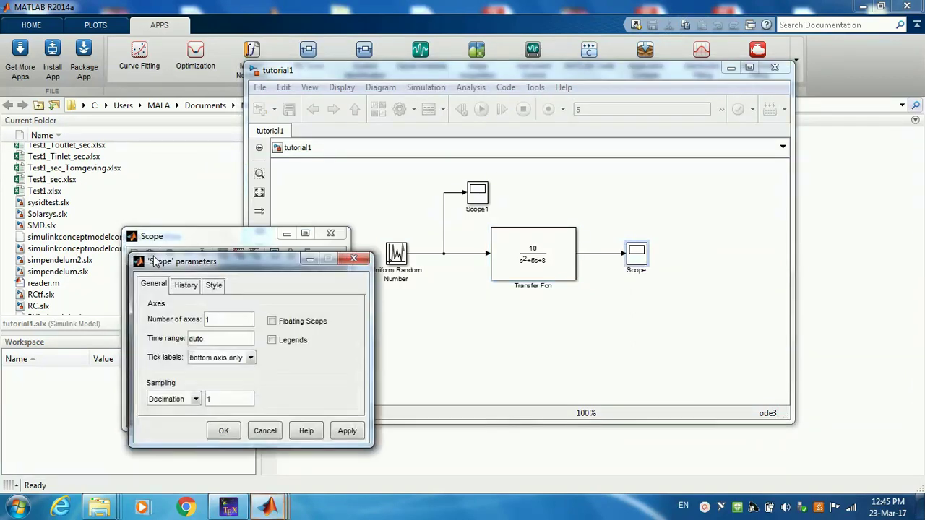
pyautogui.click(187, 287)
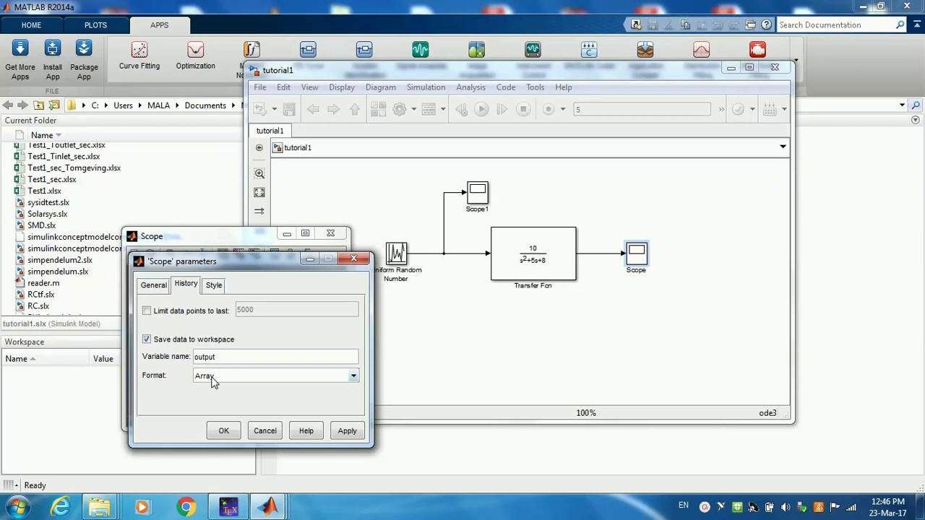
pyautogui.click(222, 431)
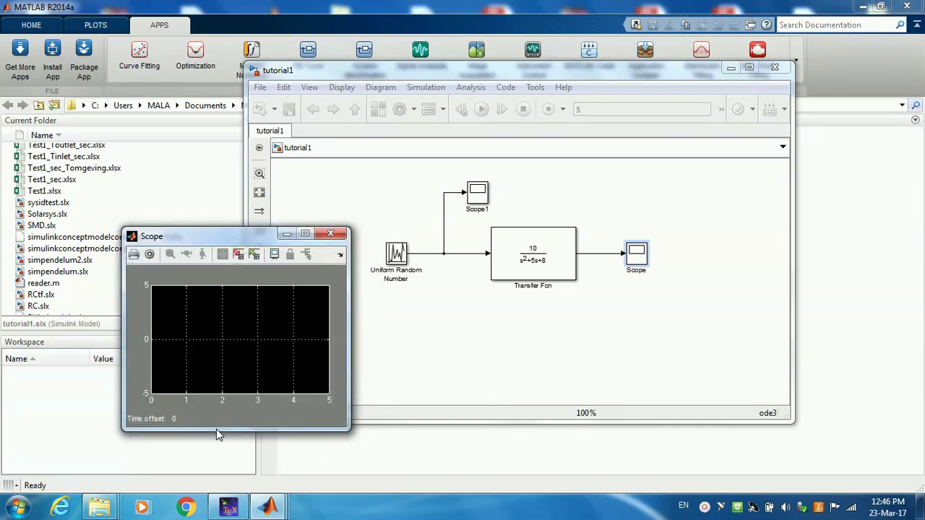
pyautogui.click(334, 236)
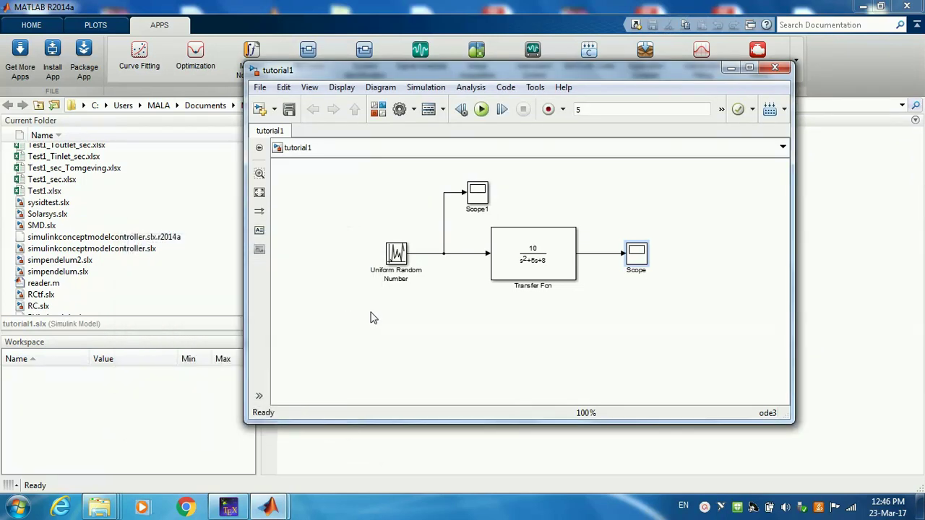
pyautogui.click(396, 252)
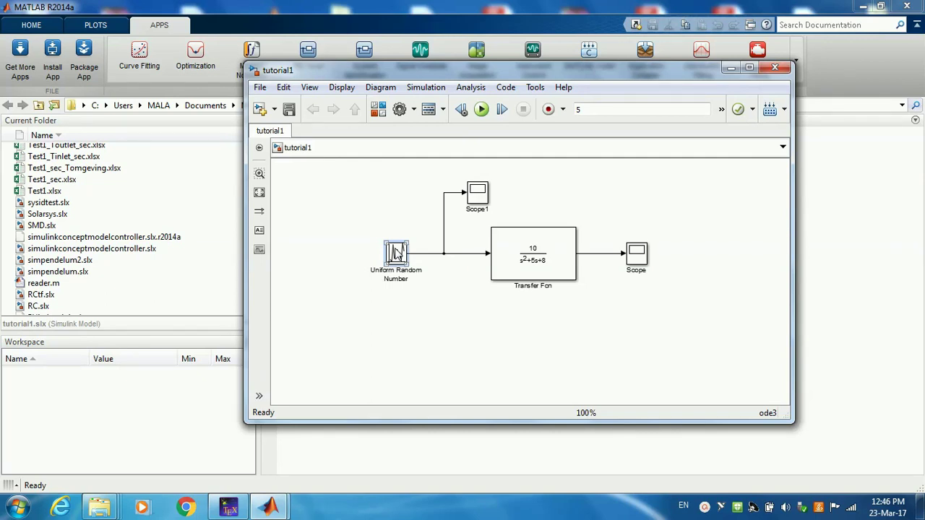
pyautogui.doubleClick(395, 253)
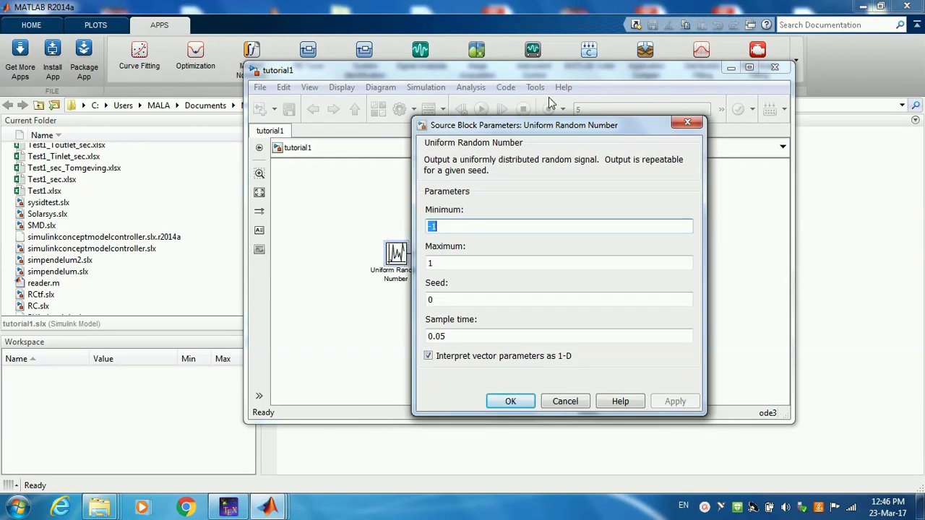
pyautogui.moveTo(544, 126); pyautogui.dragTo(198, 110)
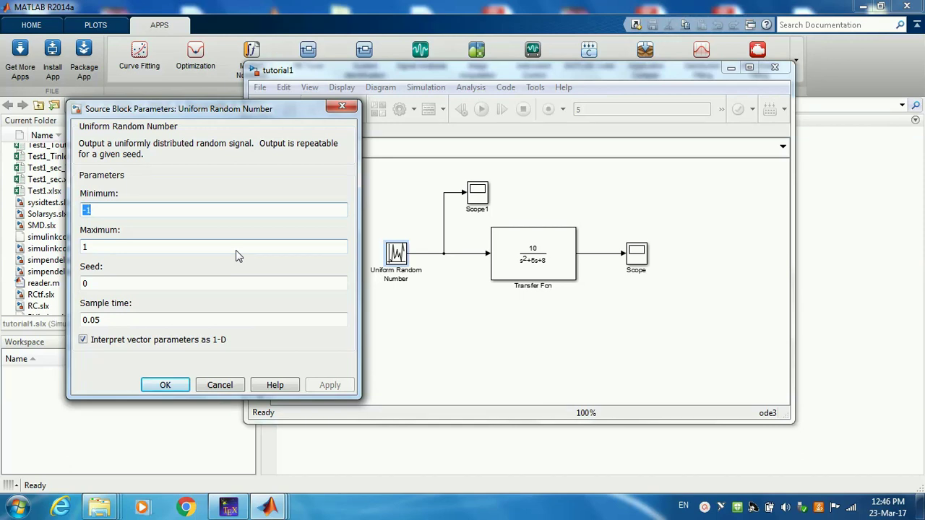
pyautogui.click(207, 322)
pyautogui.click(208, 323)
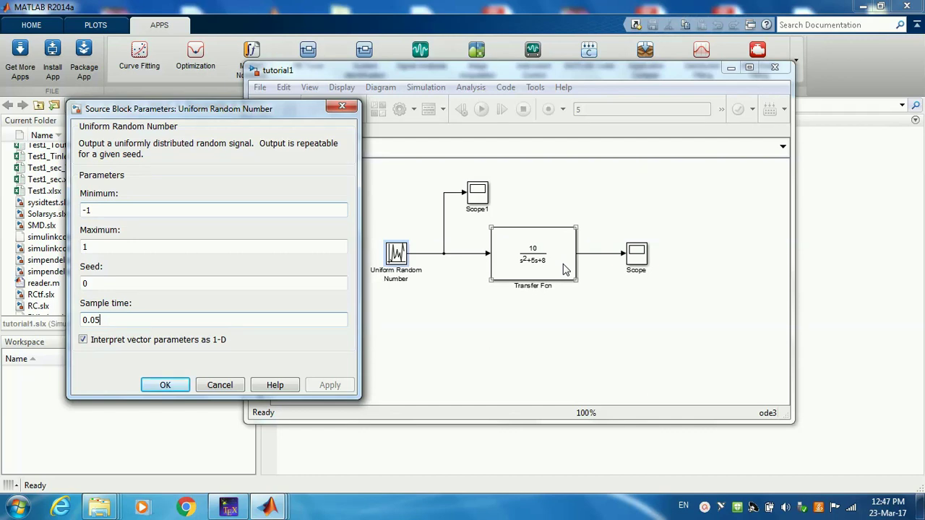
pyautogui.click(165, 385)
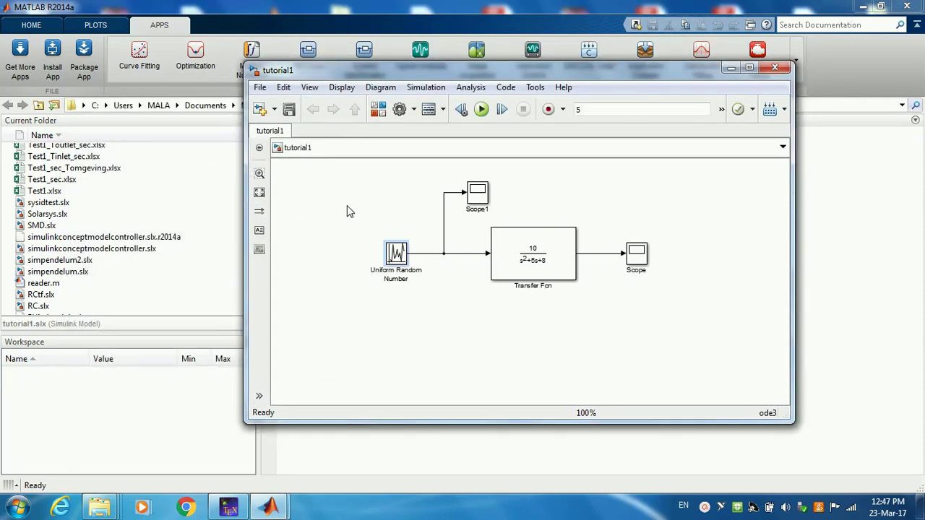
# Run the tutorial1 simulation to generate the input and output data
pyautogui.click(481, 109)
pyautogui.click(482, 110)
pyautogui.click(481, 109)
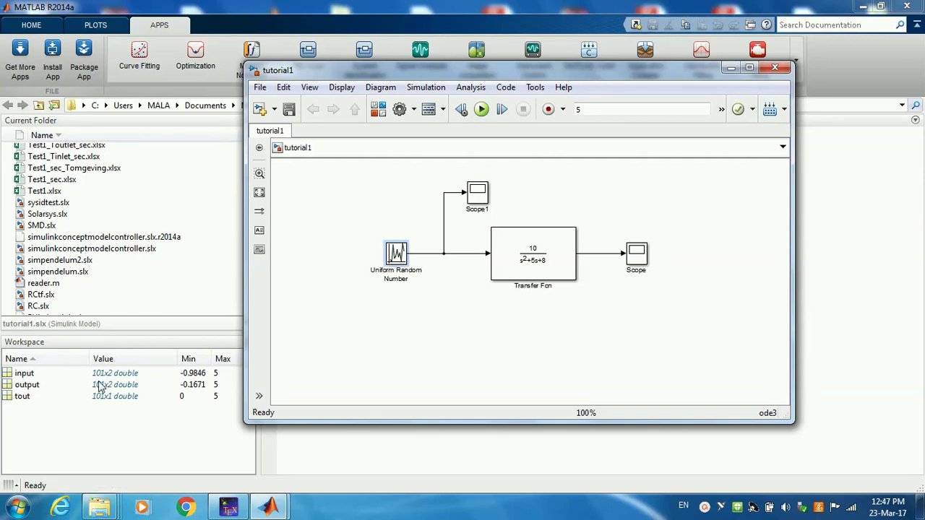
# Check the Scope1 input and Scope output plots, close them, and minimize the model window
pyautogui.doubleClick(477, 194)
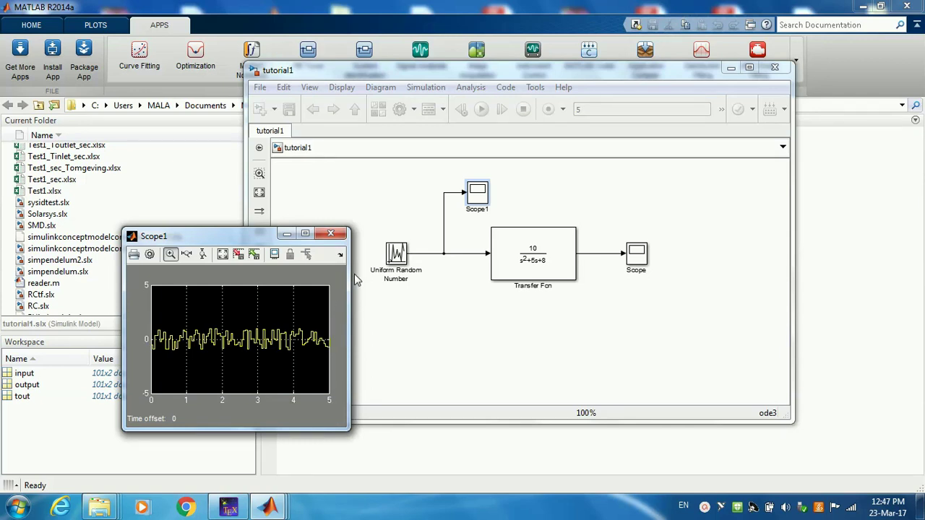
pyautogui.click(330, 233)
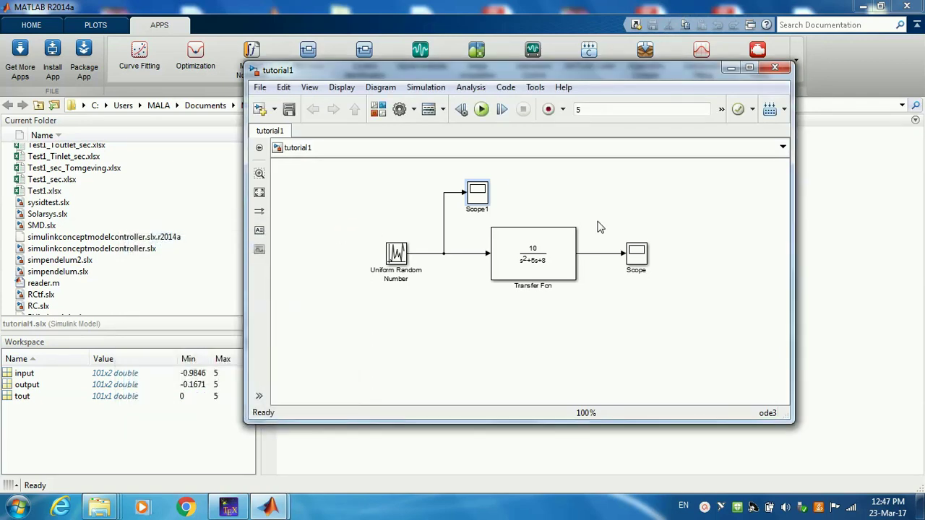
pyautogui.doubleClick(635, 252)
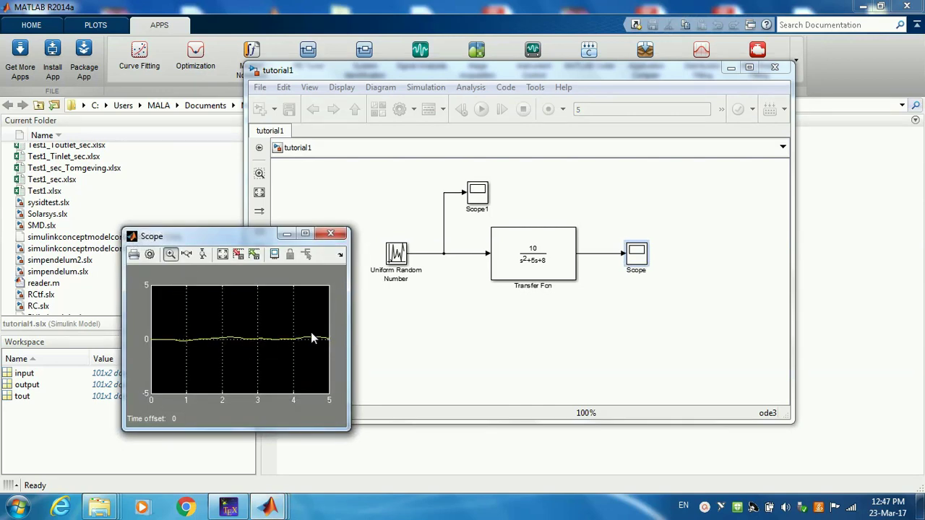
pyautogui.click(332, 235)
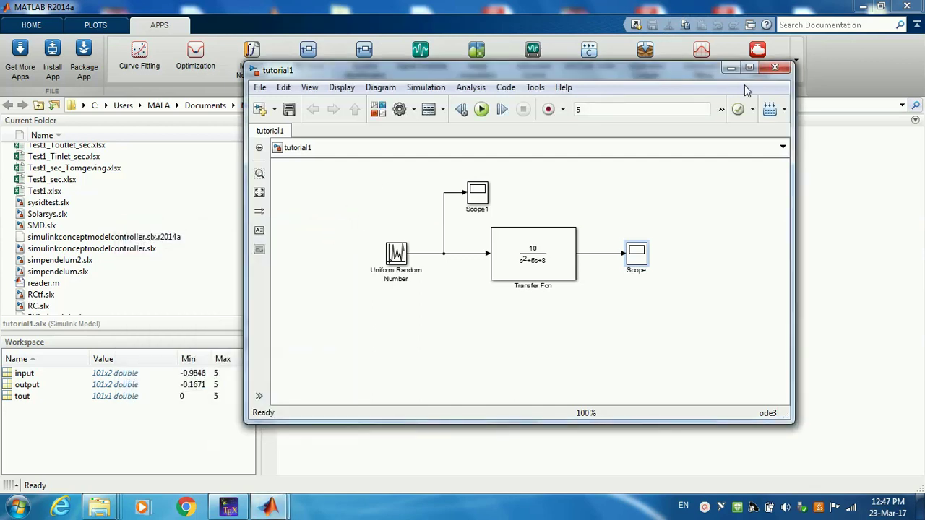
pyautogui.click(732, 71)
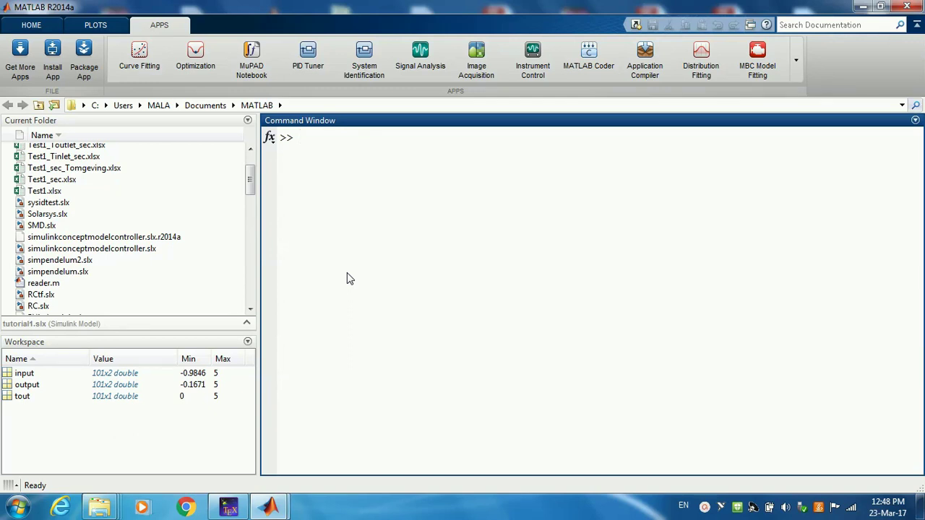
# Create x=input(:,2) and y=output(:,2) in the Command Window
pyautogui.write('x=input(:,2);')
pyautogui.press('Return')
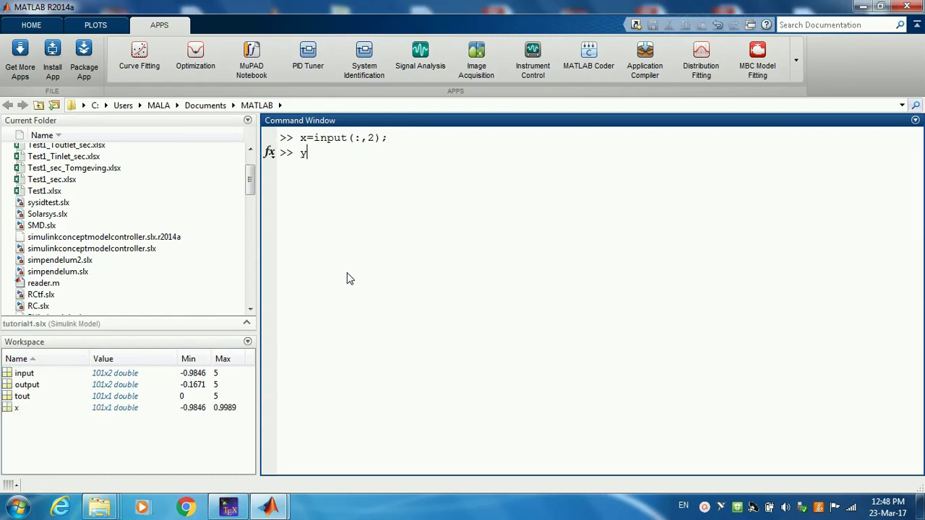
pyautogui.write('=output(:,2);')
pyautogui.press('Return')
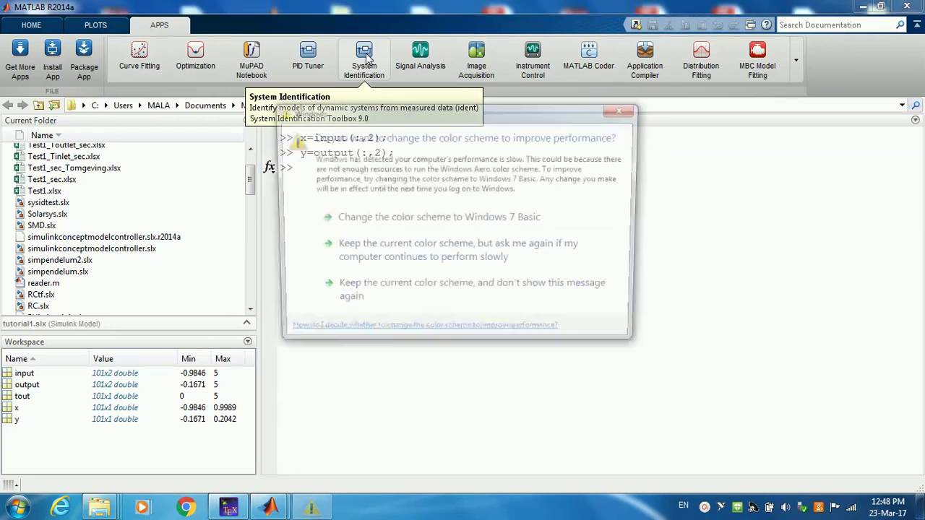
# Dismiss the colour-scheme prompt and launch System Identification with the Import data options showing
pyautogui.click(625, 110)
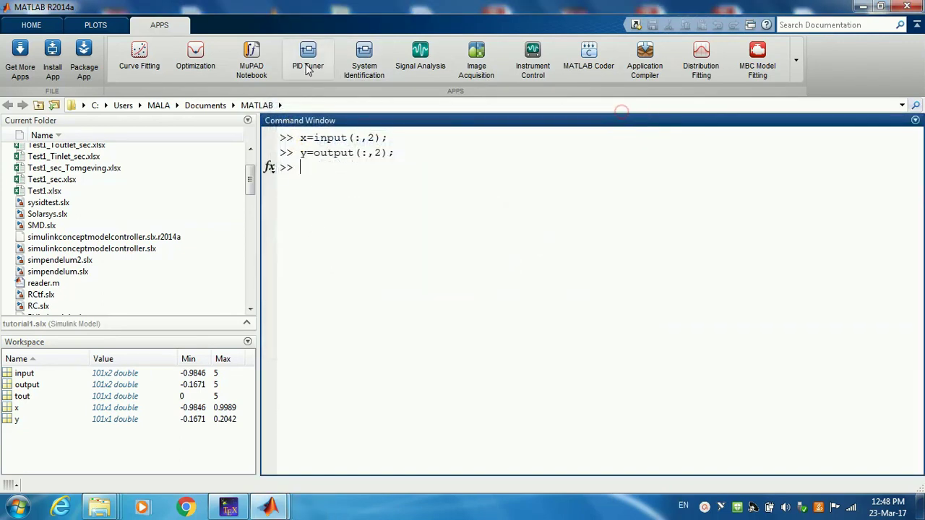
pyautogui.click(371, 52)
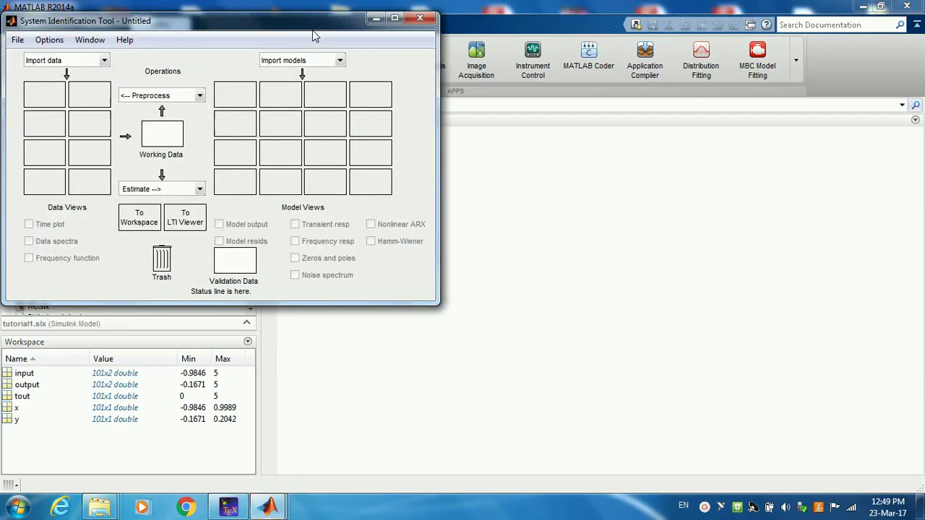
pyautogui.moveTo(295, 25); pyautogui.dragTo(570, 101)
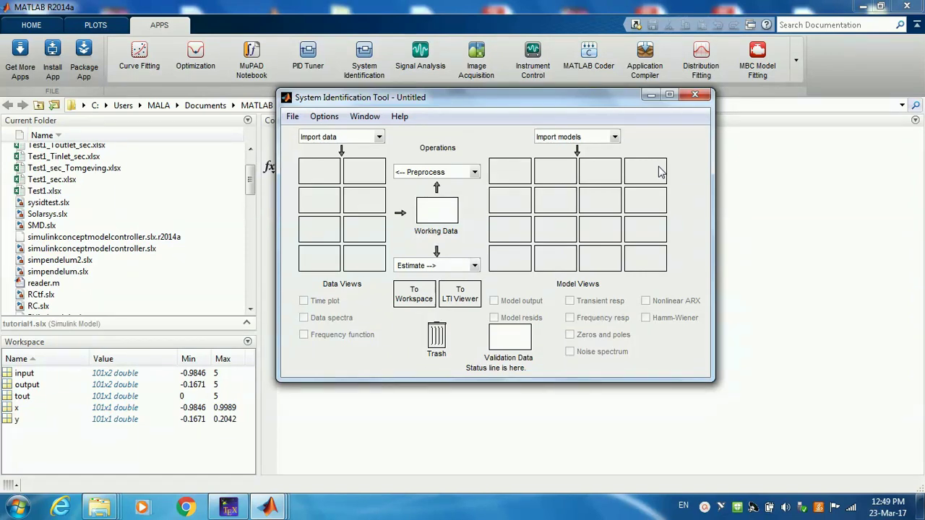
pyautogui.click(380, 137)
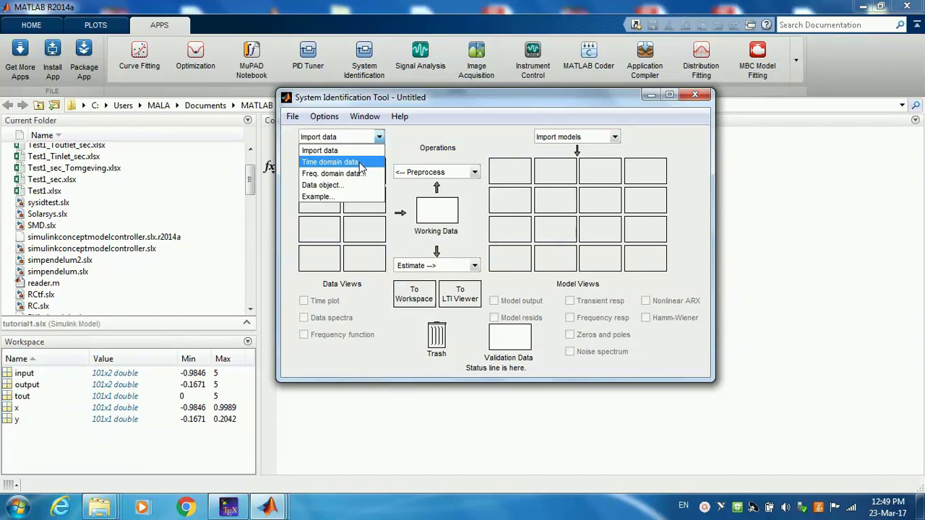
# Choose time-domain data import with input x and output y
pyautogui.click(360, 163)
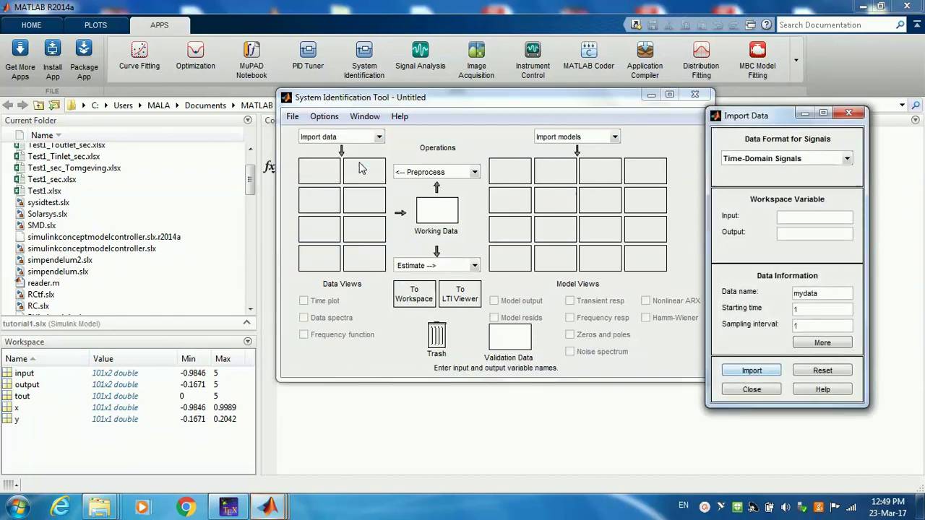
pyautogui.moveTo(740, 118); pyautogui.dragTo(432, 106)
pyautogui.click(524, 210)
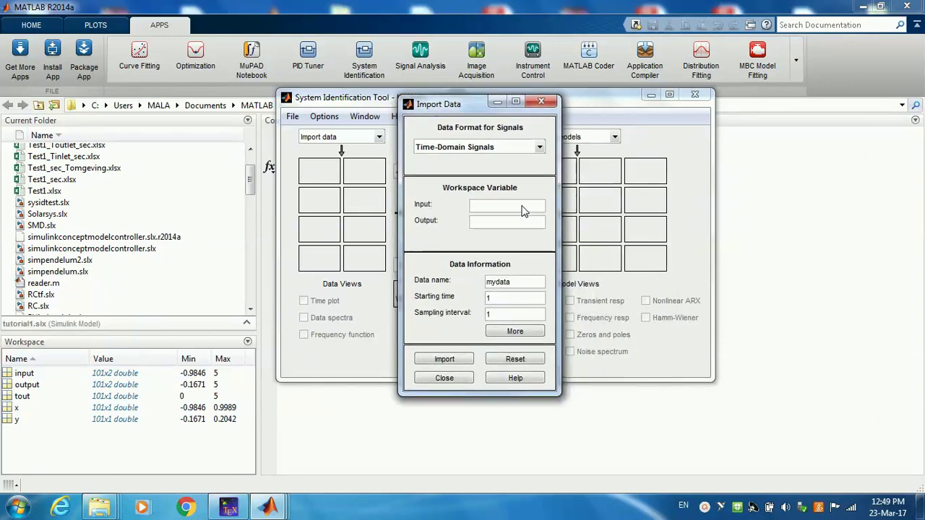
pyautogui.write('x')
pyautogui.click(496, 223)
pyautogui.write('y')
# Name the data 'simulation' with starting time 0 and sampling interval 0.05
pyautogui.doubleClick(503, 284)
pyautogui.write('simulation')
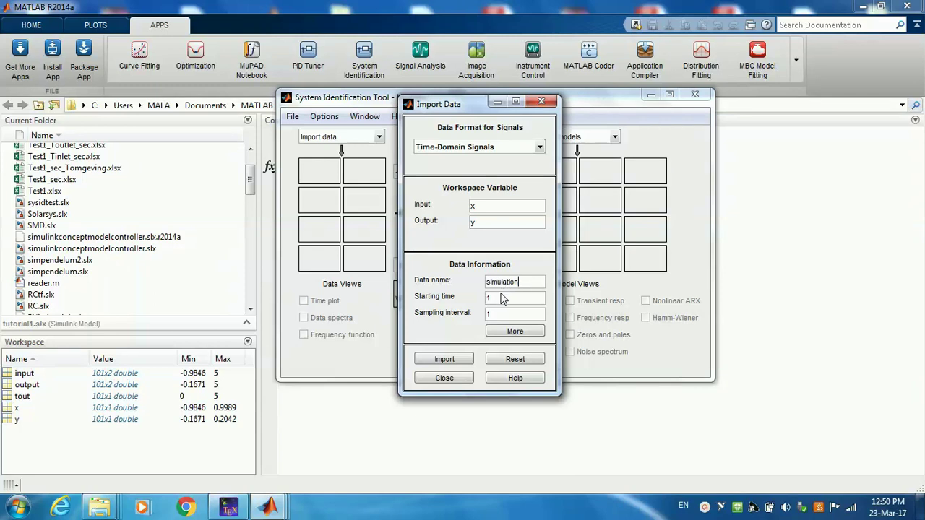
pyautogui.doubleClick(501, 301)
pyautogui.write('0')
pyautogui.doubleClick(496, 318)
pyautogui.write('0.05')
pyautogui.click(501, 332)
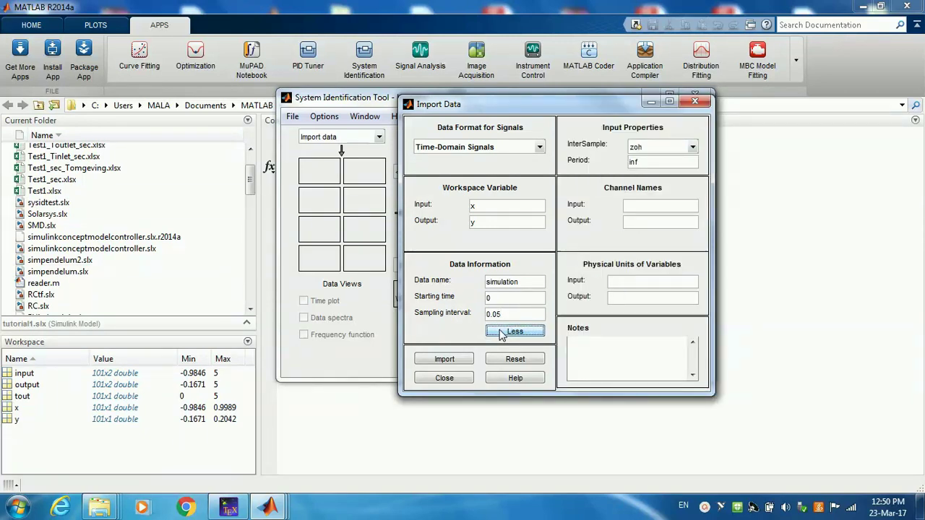
pyautogui.click(501, 333)
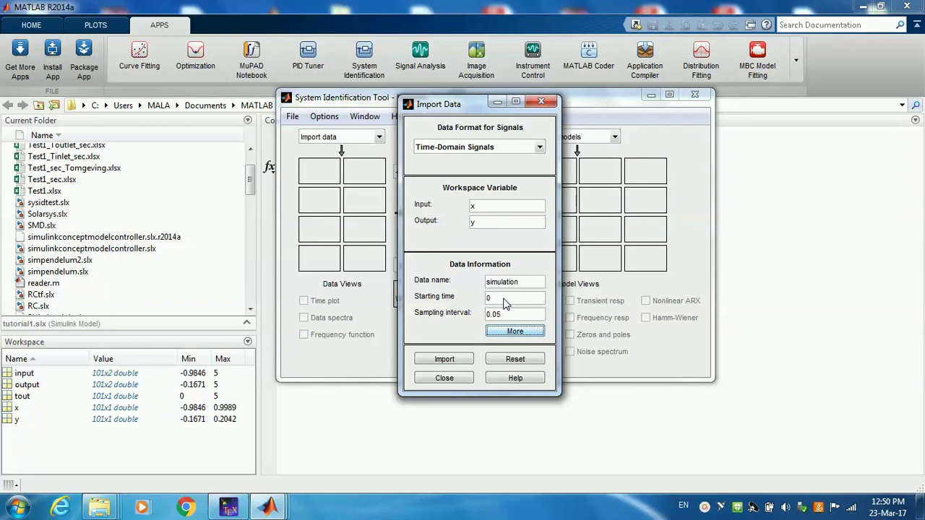
# Import the simulation data and review its input and output signals in a time plot
pyautogui.click(445, 360)
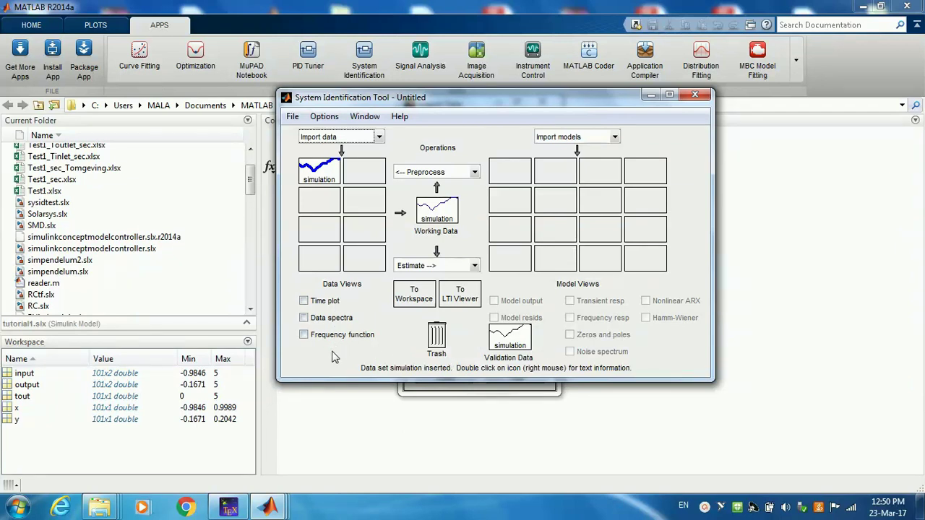
pyautogui.click(304, 302)
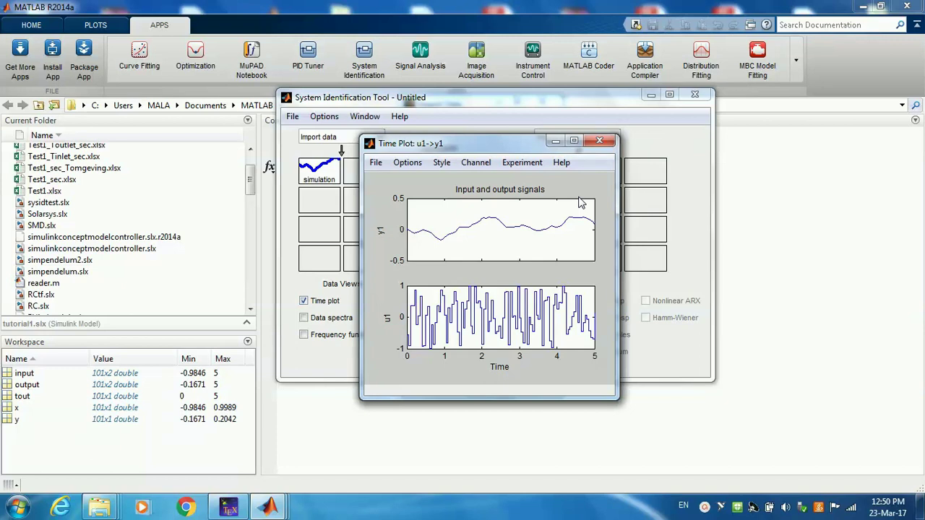
pyautogui.click(599, 140)
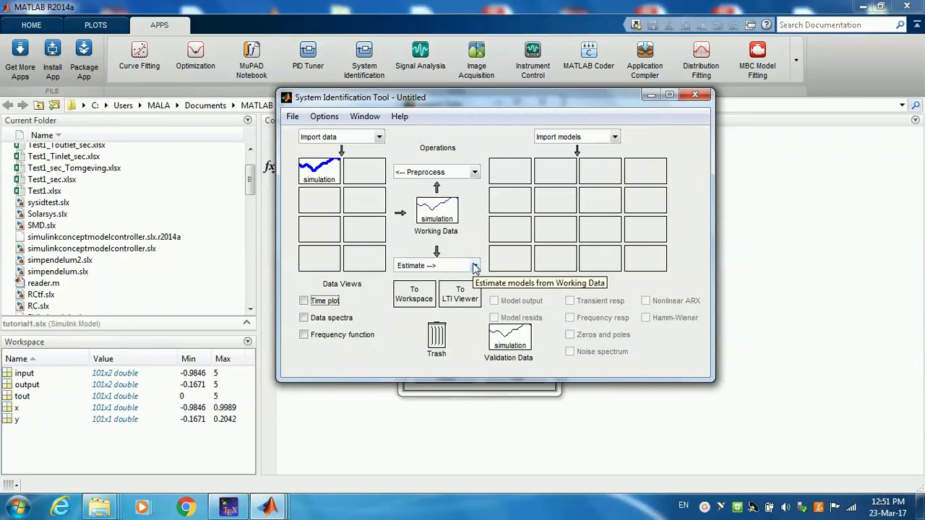
# Choose Transfer Function Models from the Estimate menu
pyautogui.click(475, 267)
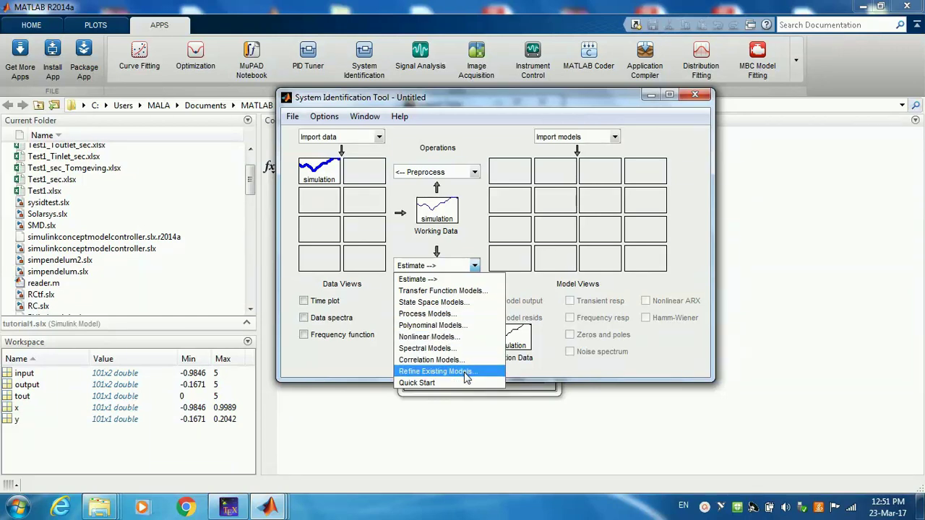
pyautogui.click(463, 297)
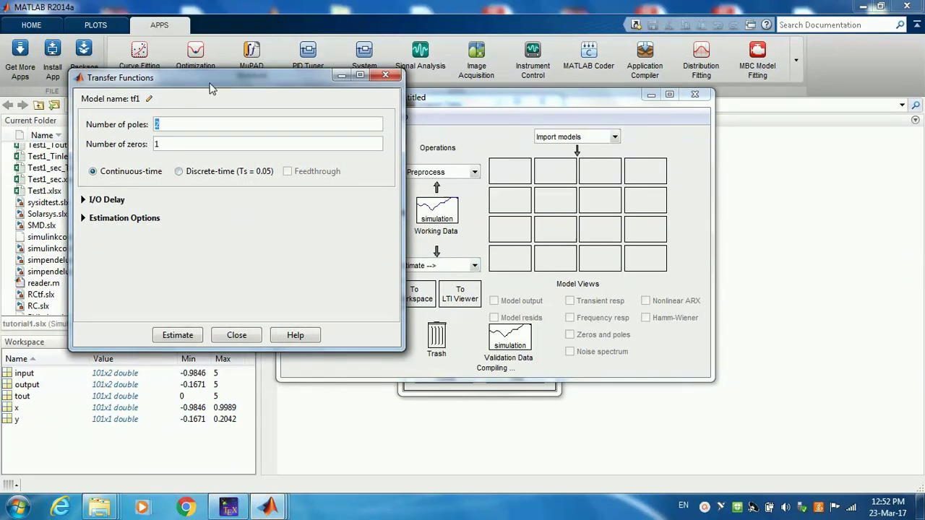
# Set model tf1 to 2 poles and 0 zeros
pyautogui.moveTo(210, 84); pyautogui.dragTo(455, 109)
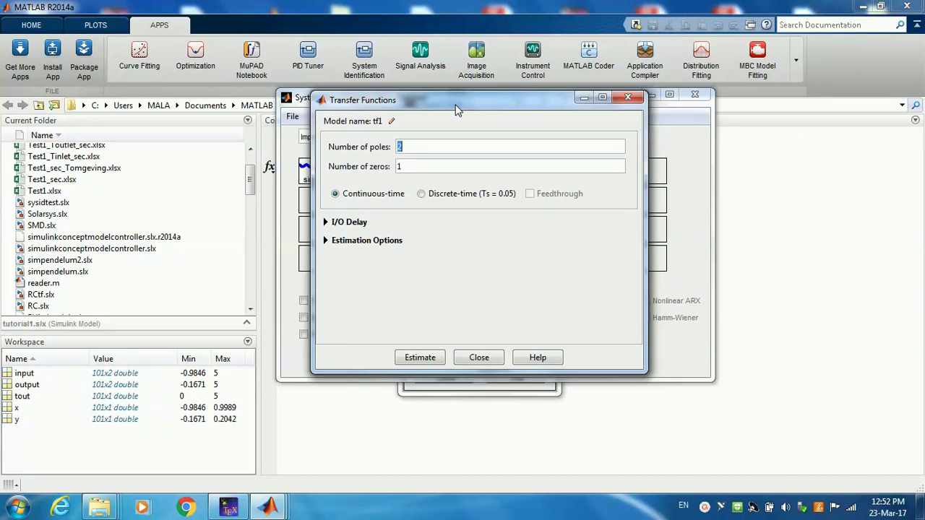
pyautogui.write('2')
pyautogui.press('Tab')
pyautogui.write('0')
pyautogui.click(340, 222)
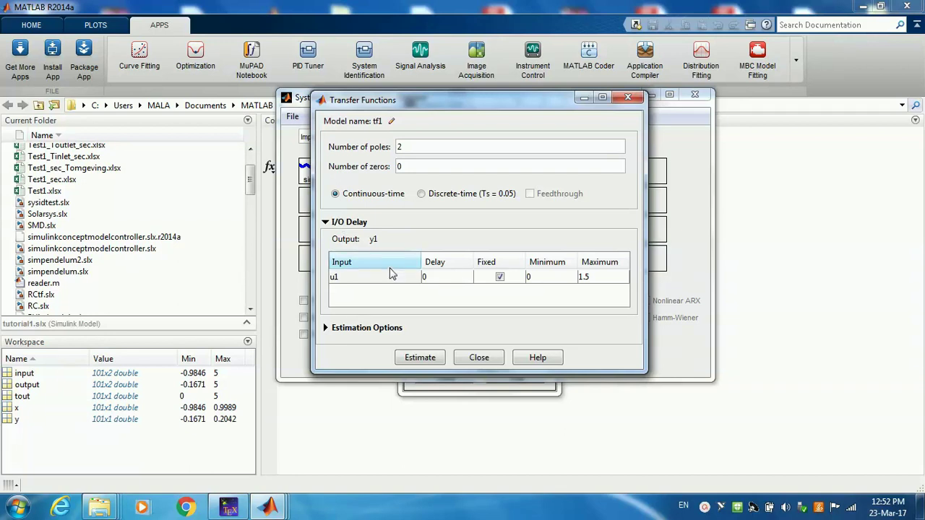
pyautogui.click(354, 224)
# Set the initial condition to Zero and estimate tf1 from the simulation data
pyautogui.click(350, 244)
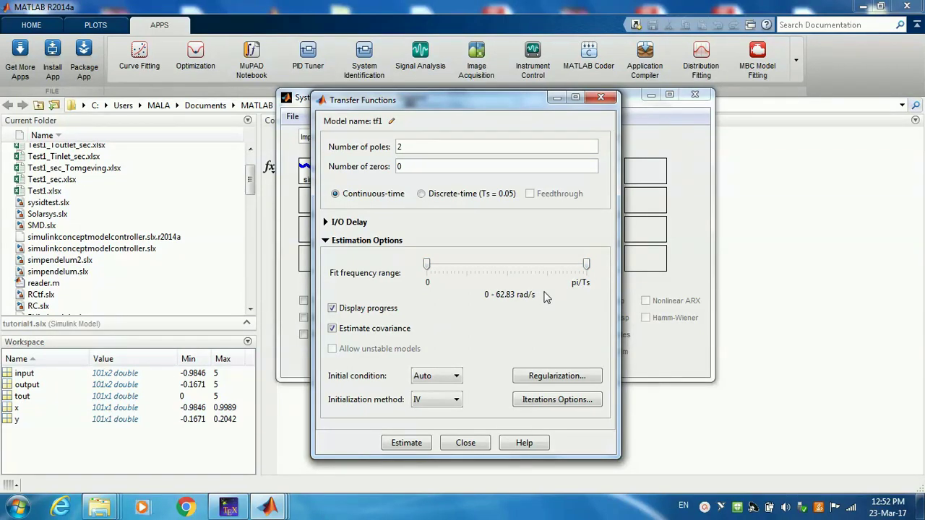
pyautogui.click(440, 380)
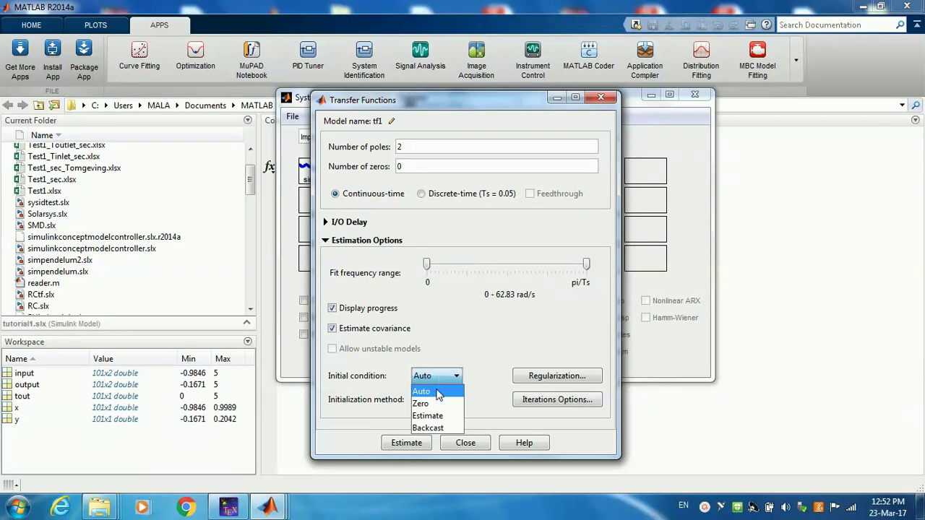
pyautogui.click(437, 404)
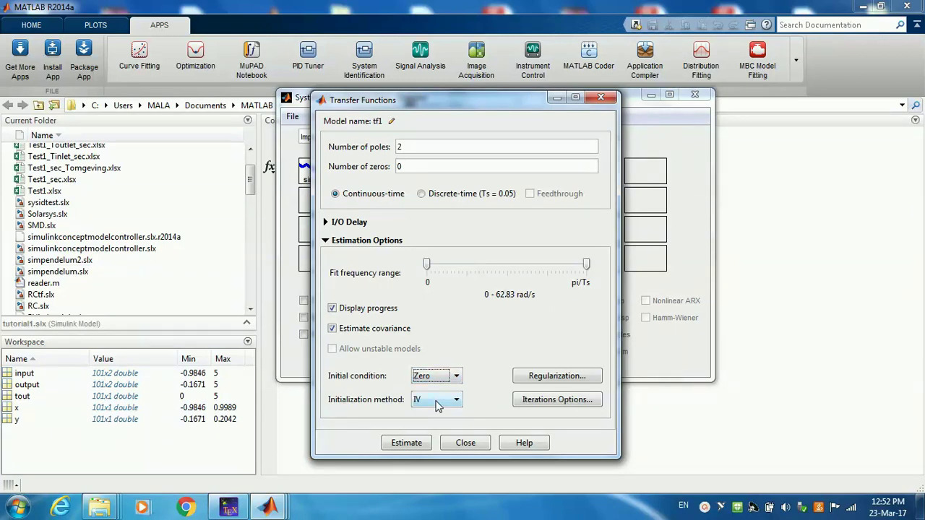
pyautogui.click(406, 444)
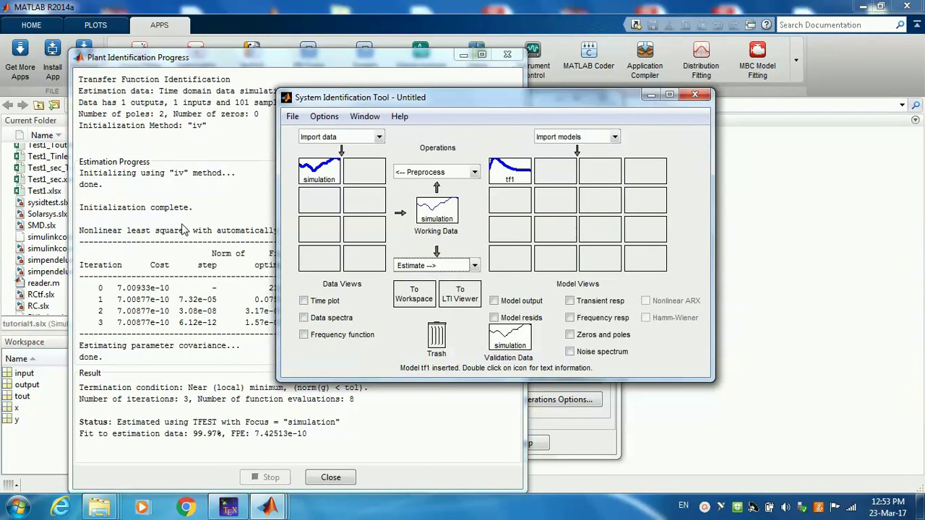
# Move the Plant Identification Progress report up and read its result: 99.97% fit, FPE 7.42513e-10
pyautogui.click(248, 57)
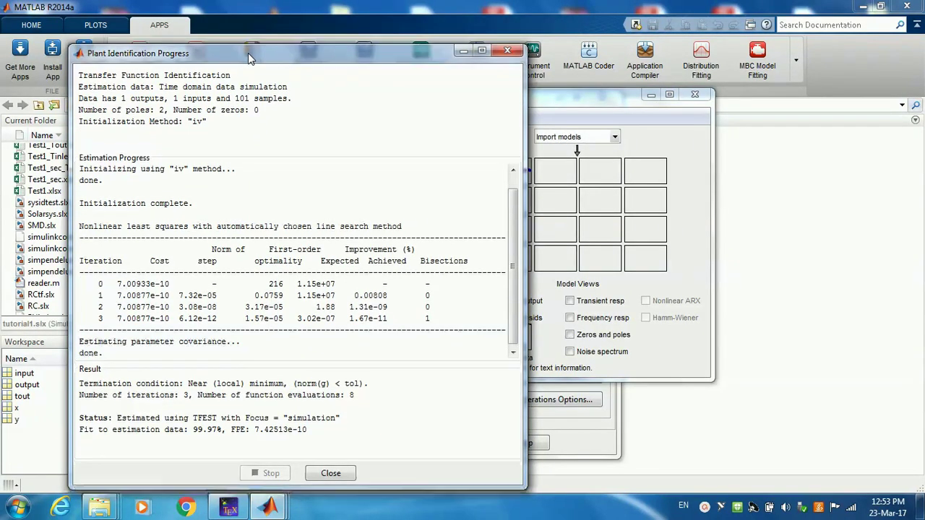
pyautogui.moveTo(248, 53); pyautogui.dragTo(265, 37)
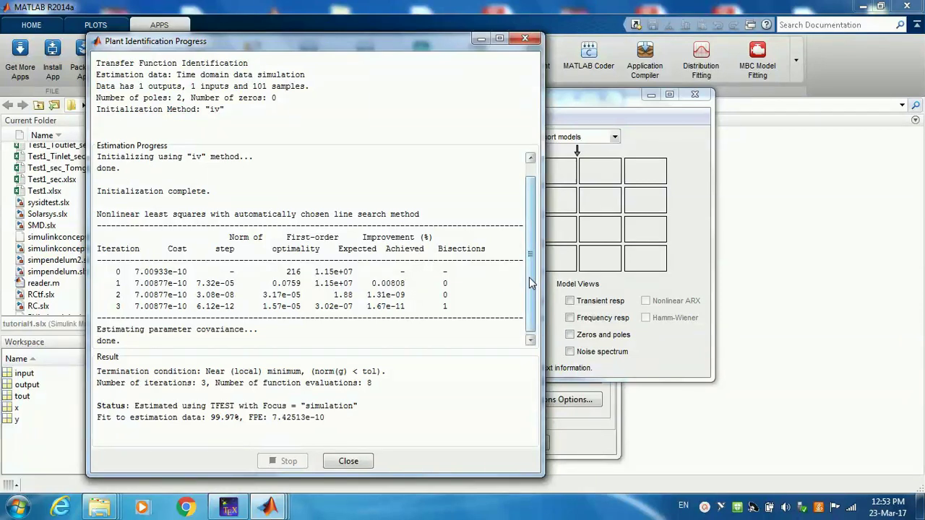
pyautogui.moveTo(529, 295); pyautogui.dragTo(529, 297)
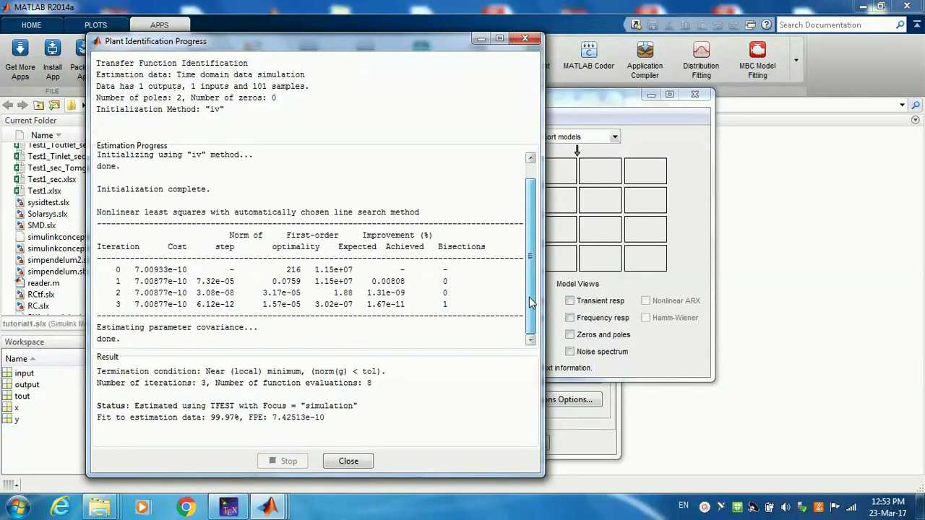
pyautogui.moveTo(97, 418); pyautogui.dragTo(326, 422)
pyautogui.click(327, 422)
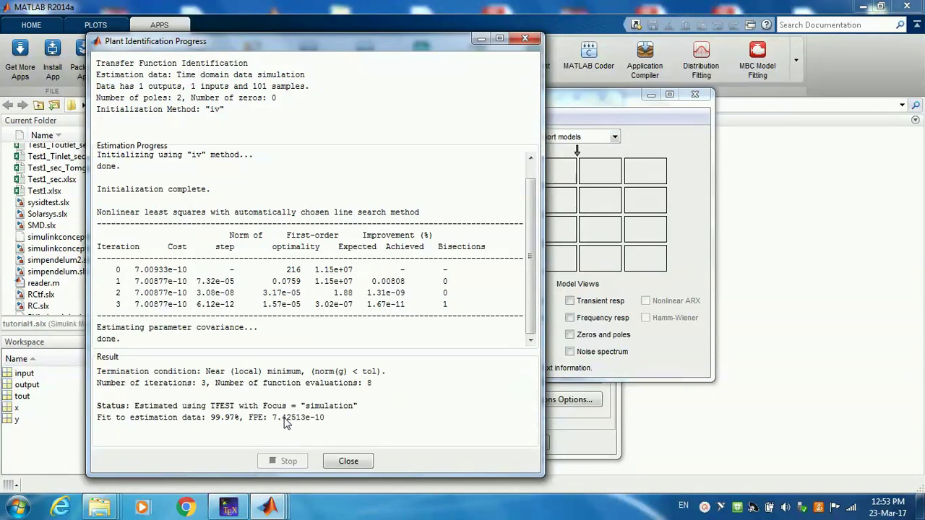
# Close the progress report, open tf1's Data/model Info, and minimize the identification windows
pyautogui.click(341, 464)
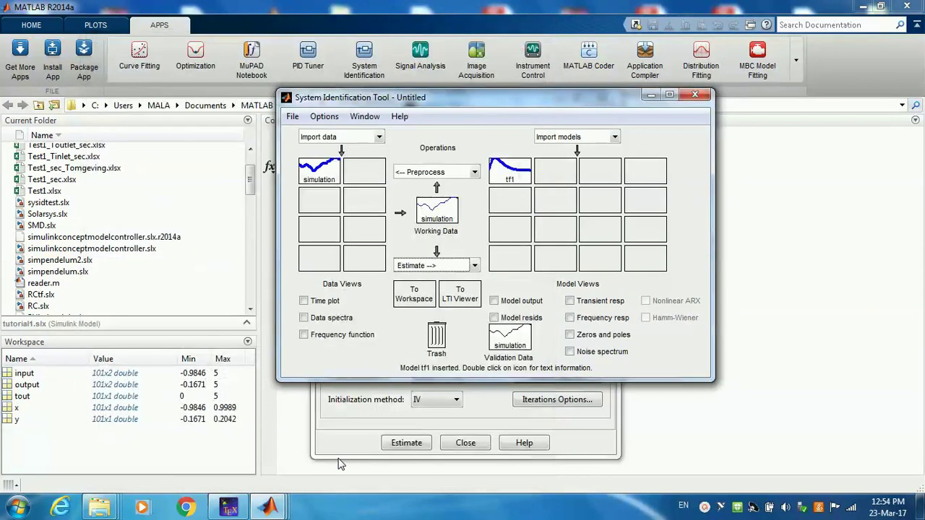
pyautogui.doubleClick(504, 179)
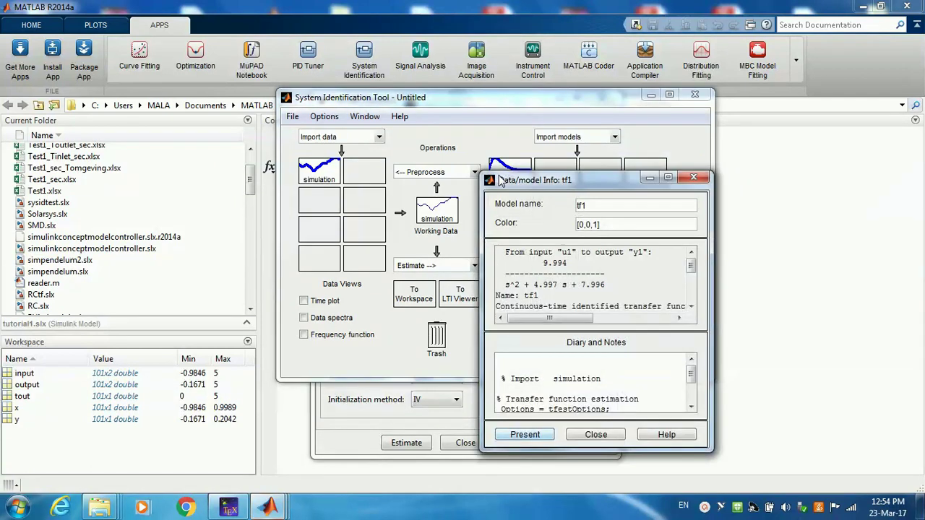
pyautogui.moveTo(515, 186); pyautogui.dragTo(433, 120)
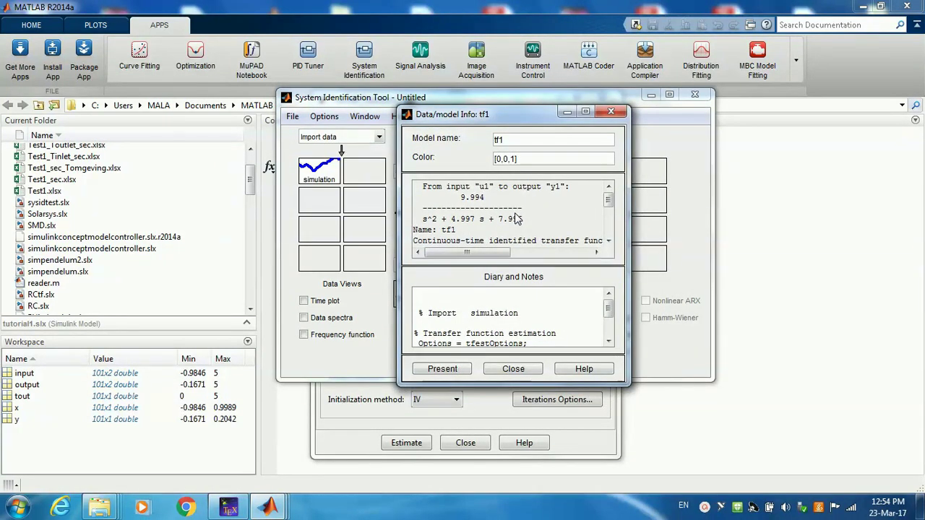
pyautogui.click(655, 96)
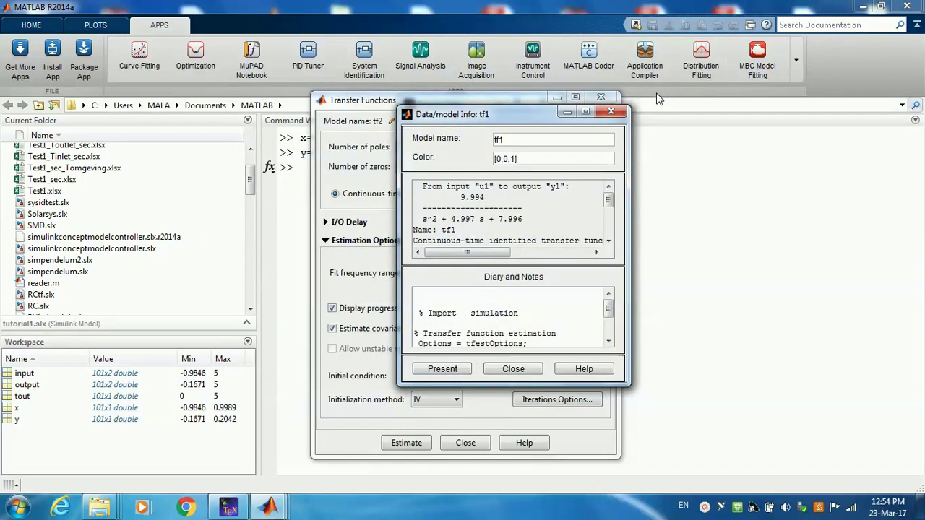
pyautogui.click(557, 97)
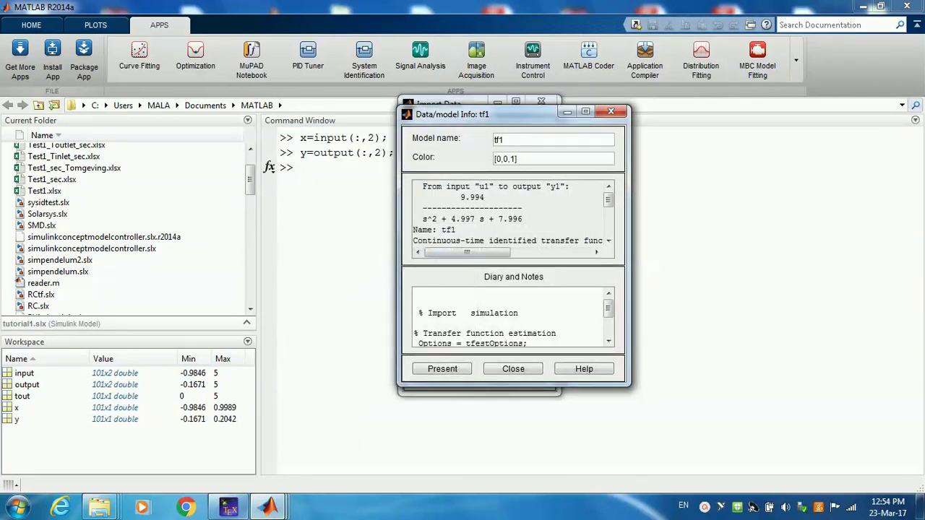
# Place the tutorial1 Simulink model on the left with the Data/model Info: tf1 window beside it
pyautogui.moveTo(267, 505)
pyautogui.click(253, 465)
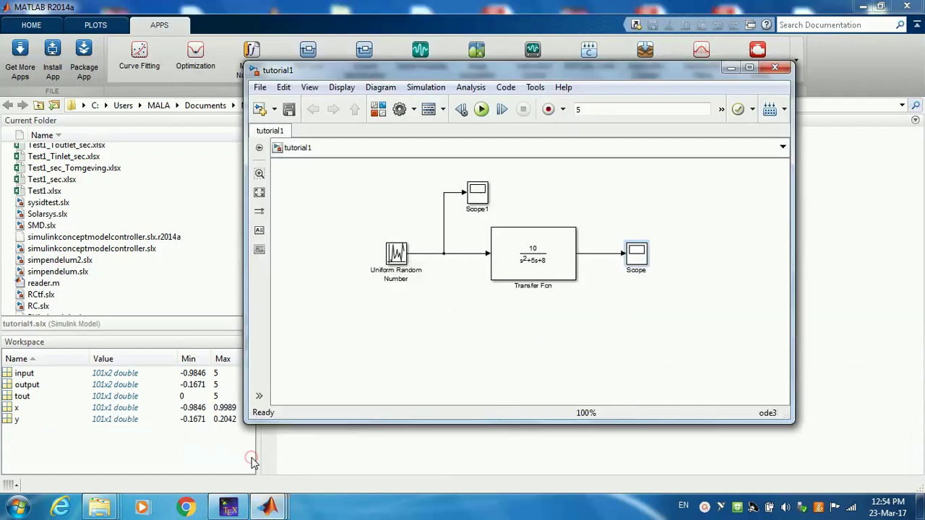
pyautogui.moveTo(504, 71); pyautogui.dragTo(333, 135)
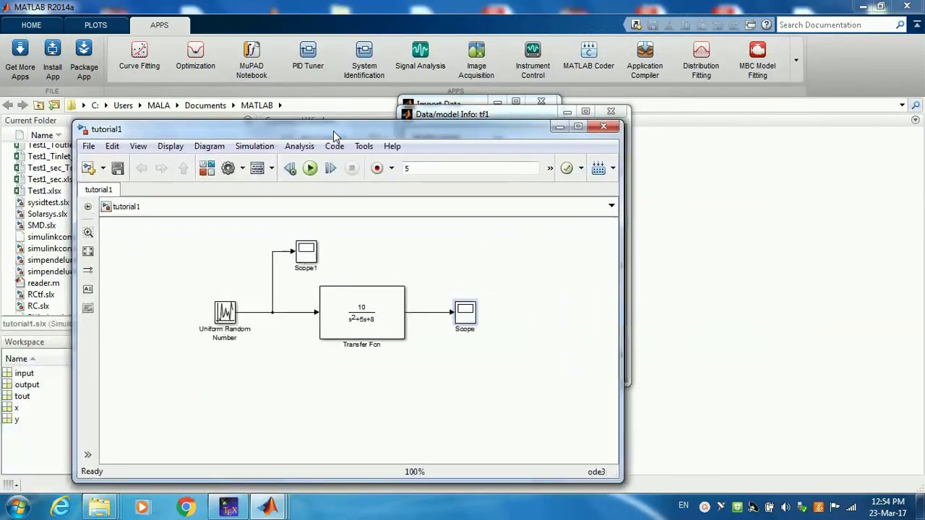
pyautogui.click(439, 116)
pyautogui.moveTo(440, 116); pyautogui.dragTo(457, 217)
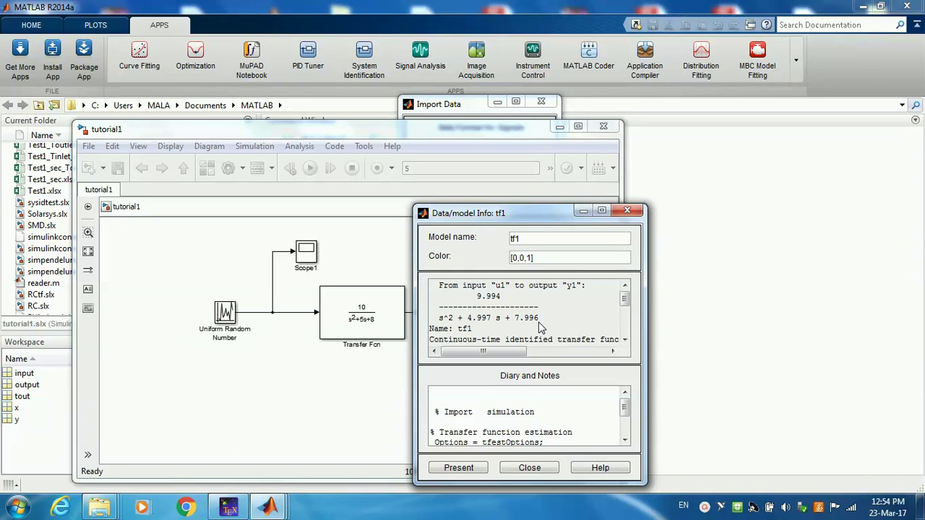
# Point out the 10/(s²+5s+8) Transfer Fcn block, then switch back to the System Identification Tool
pyautogui.click(359, 322)
pyautogui.click(409, 283)
pyautogui.moveTo(266, 506)
pyautogui.click(391, 429)
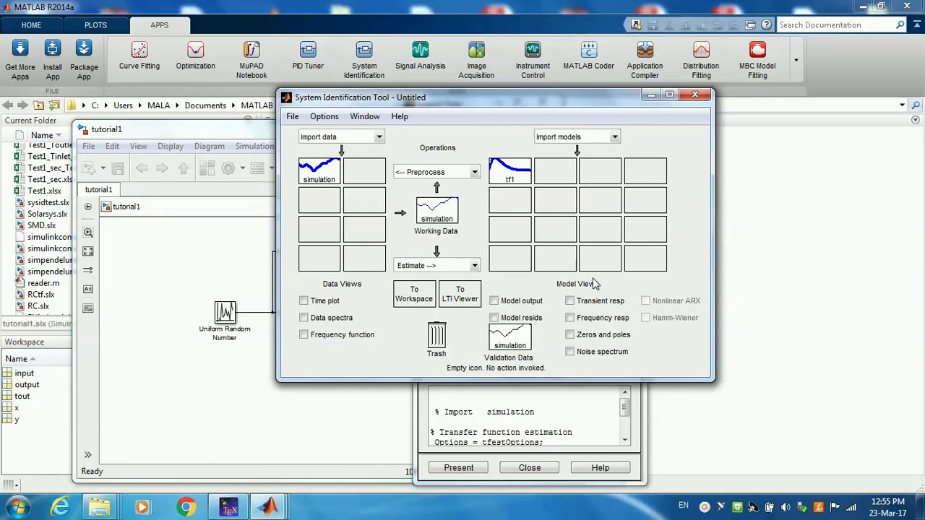
# Bring the Data/model Info: tf1 window forward and scroll through its Diary and Notes showing the tfest call
pyautogui.click(269, 508)
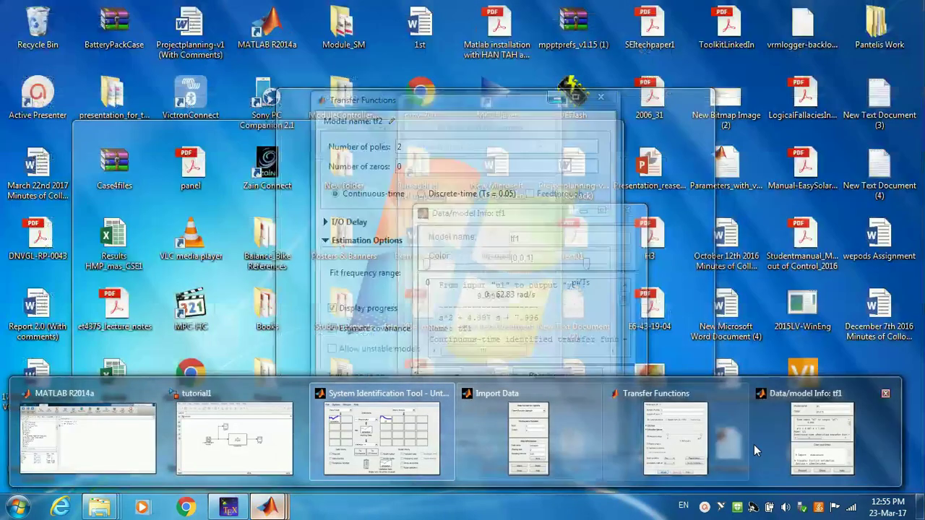
pyautogui.moveTo(782, 441)
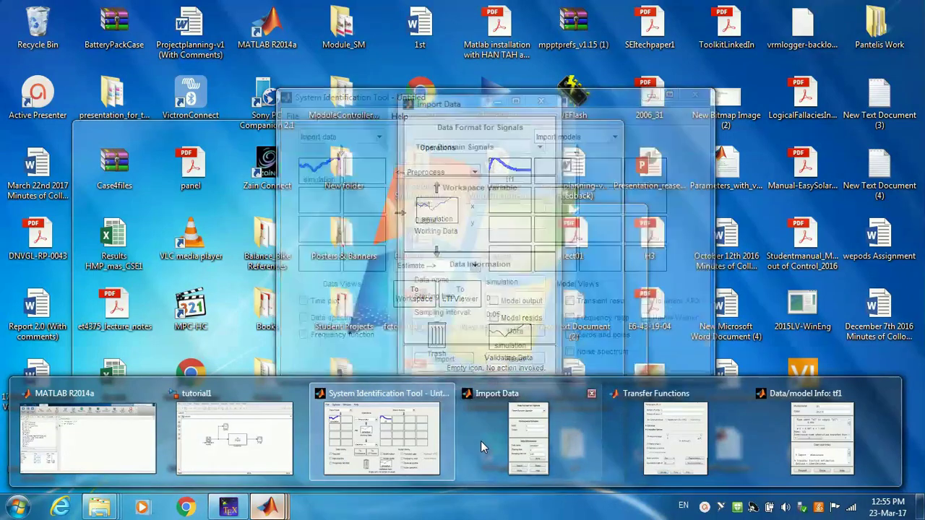
pyautogui.moveTo(295, 471)
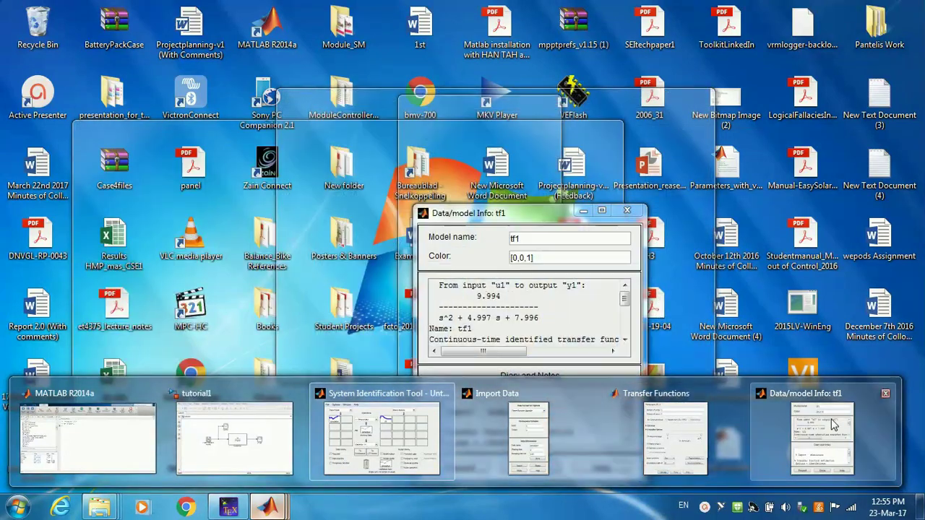
pyautogui.click(831, 427)
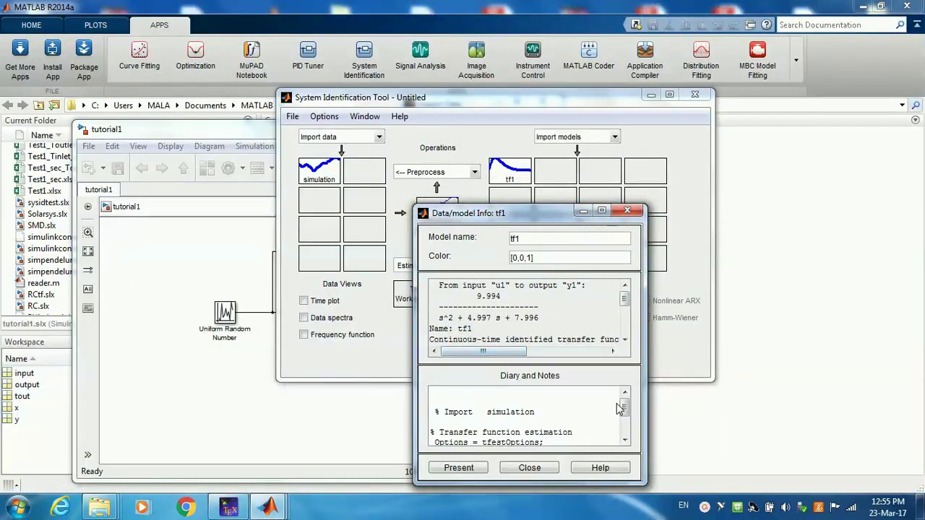
pyautogui.scroll(-3, 625, 411)
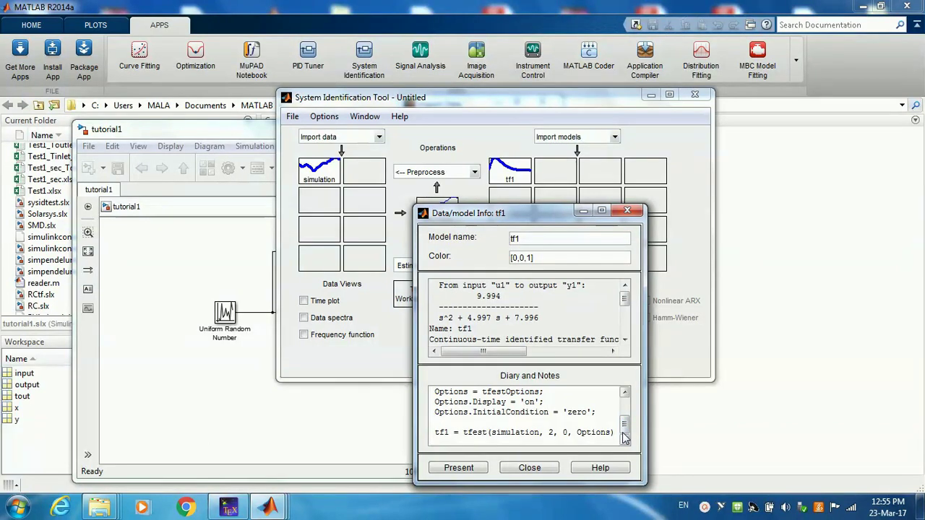
pyautogui.scroll(2, 626, 425)
pyautogui.scroll(1, 625, 418)
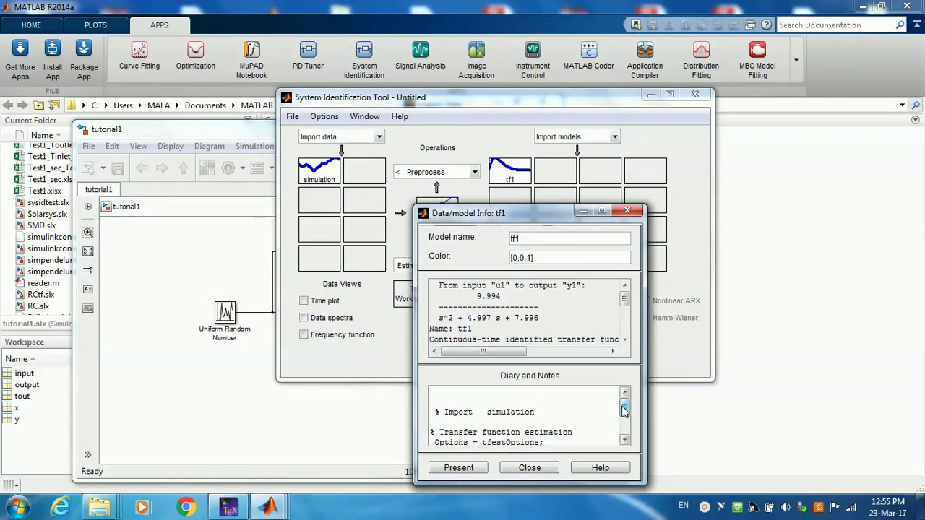